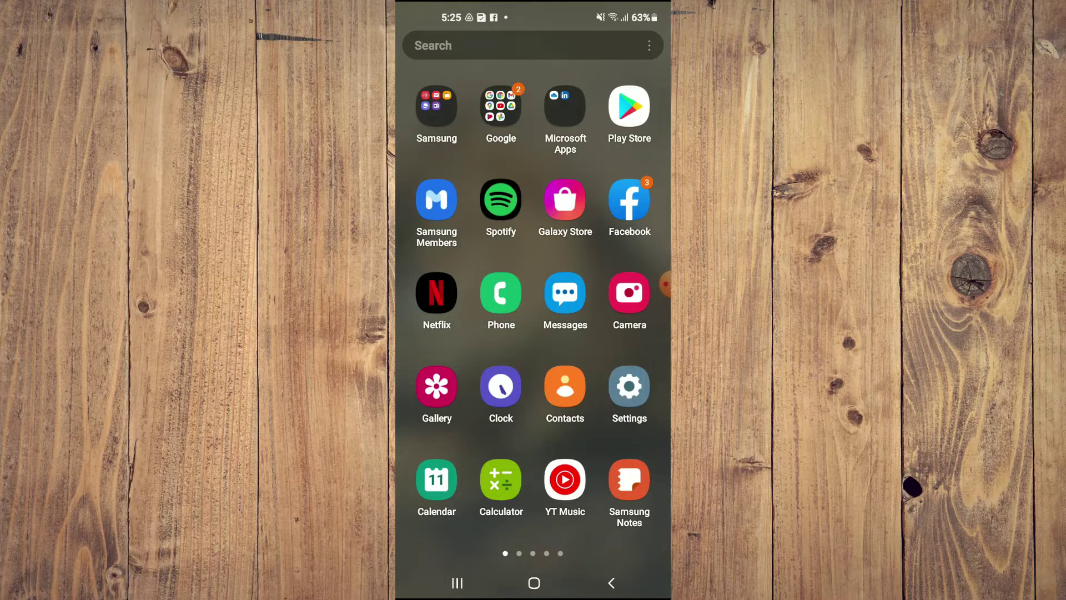
Step: Open My Files from the Samsung folder and view its Documents category
click(437, 104)
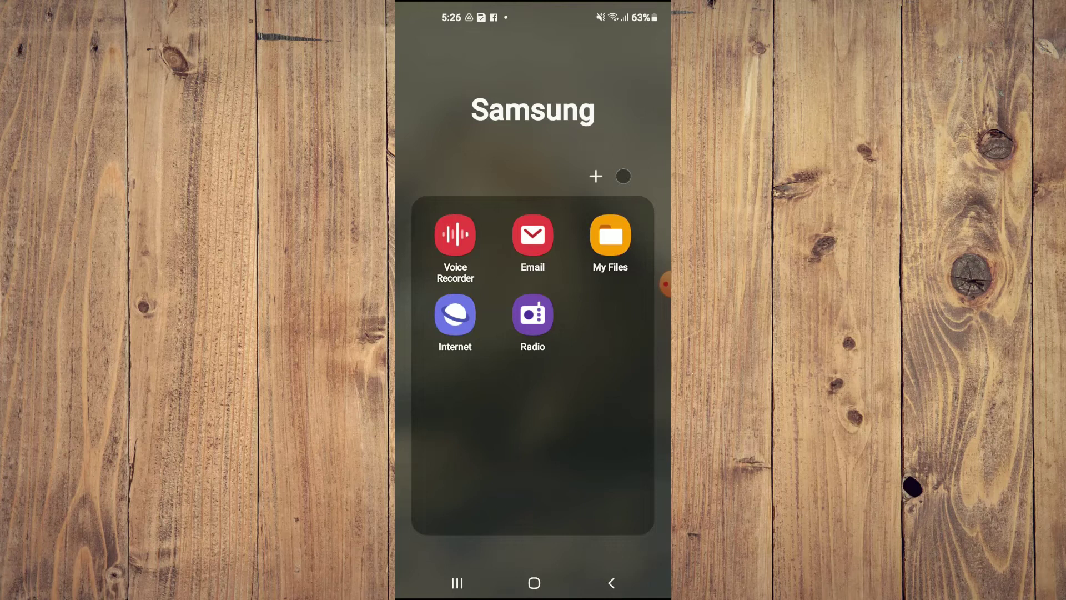
click(610, 235)
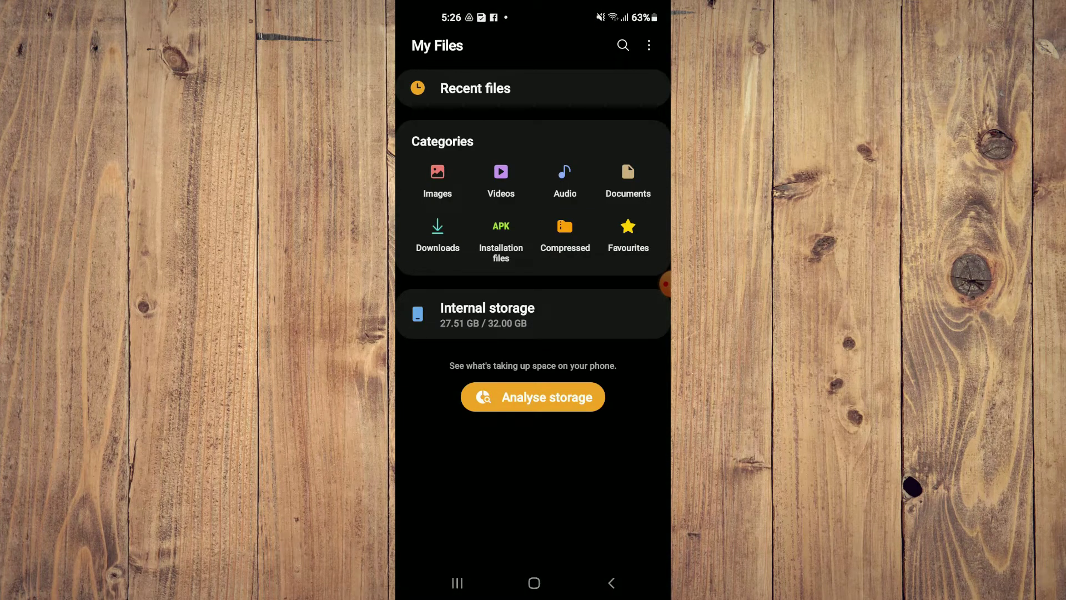
click(628, 180)
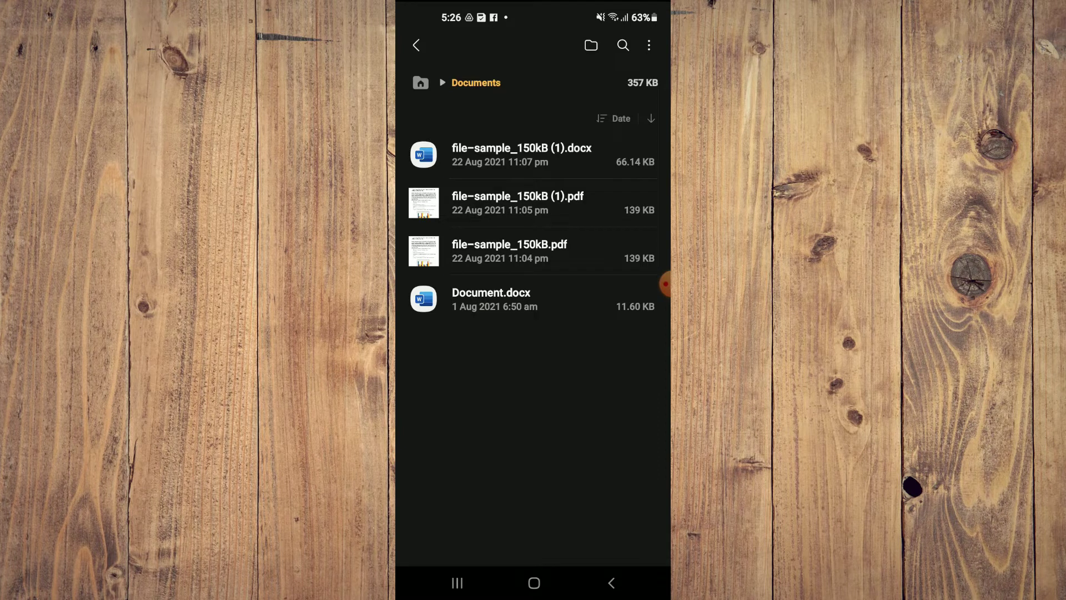
Step: Save a copy of file-sample_150kB (1).docx to My Drive via Google Docs, then exit the viewer
click(522, 154)
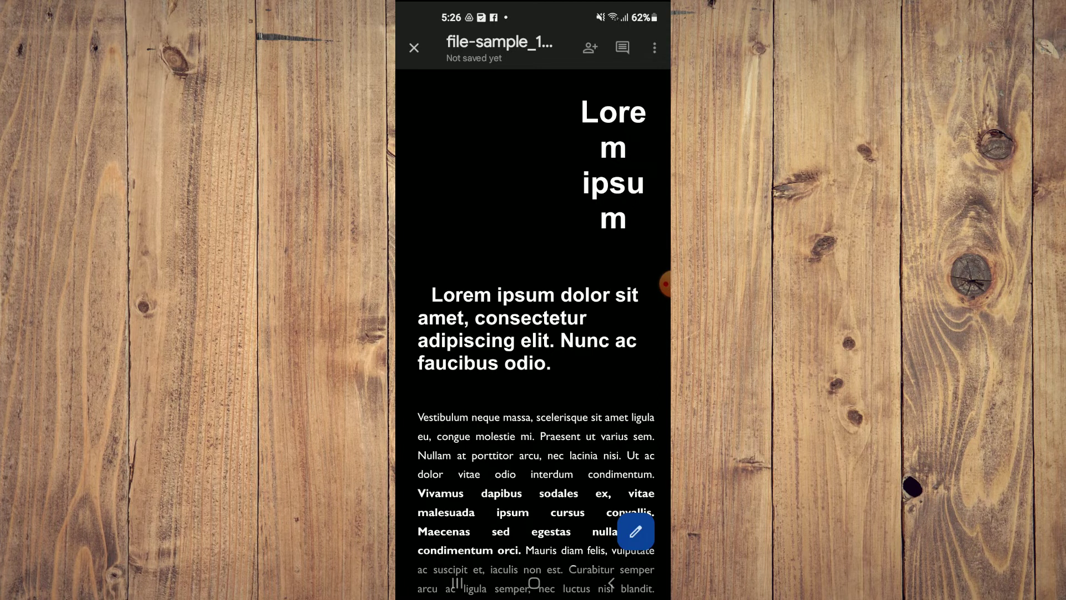
click(590, 48)
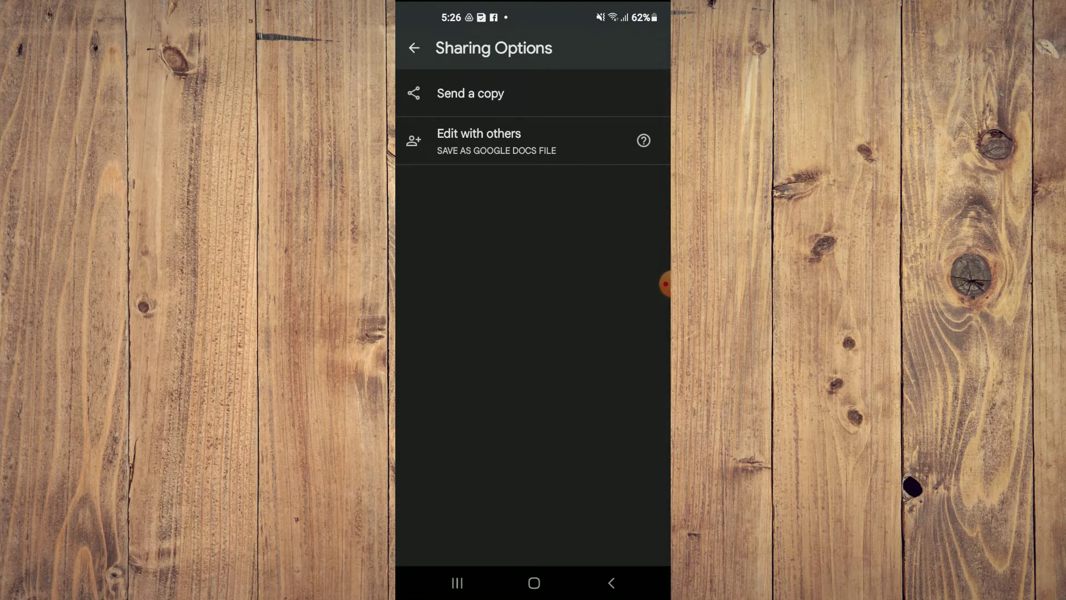
click(471, 93)
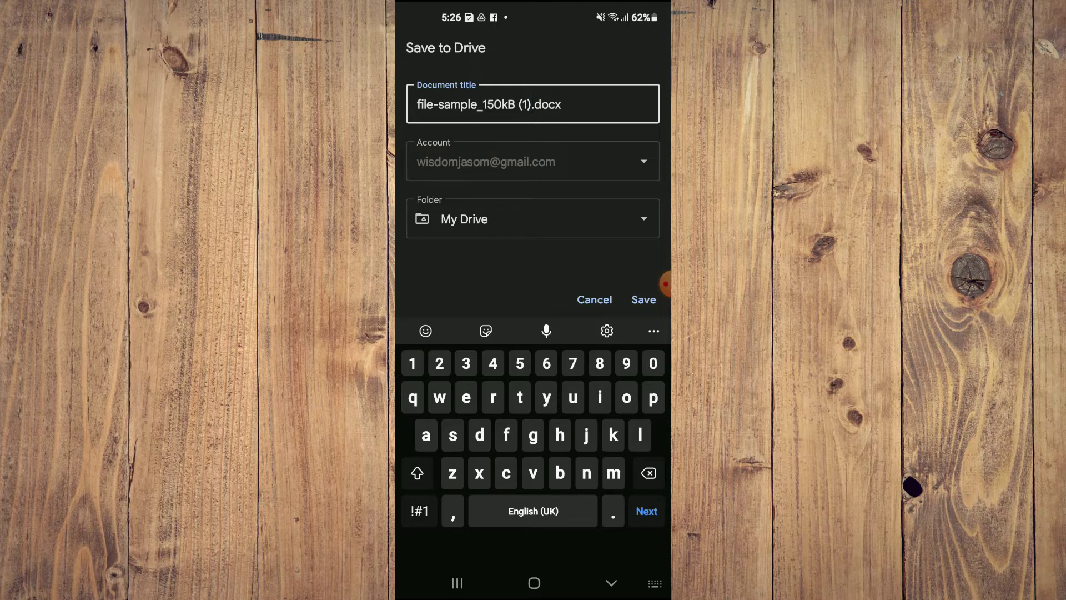
click(610, 583)
click(611, 583)
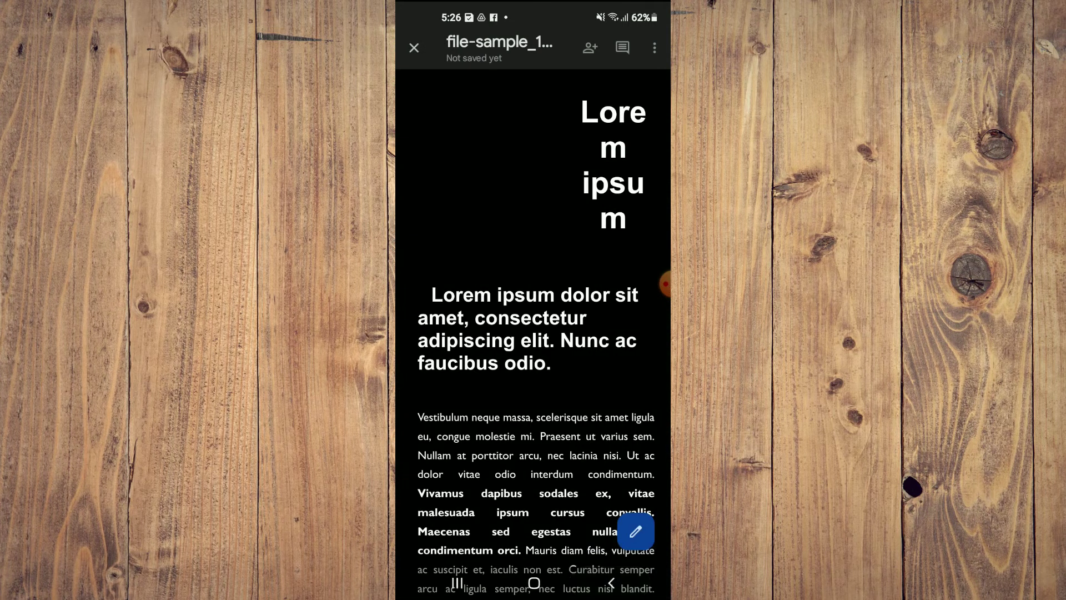
click(611, 583)
Step: Go back to the app drawer and launch Drive from the Google folder
click(611, 583)
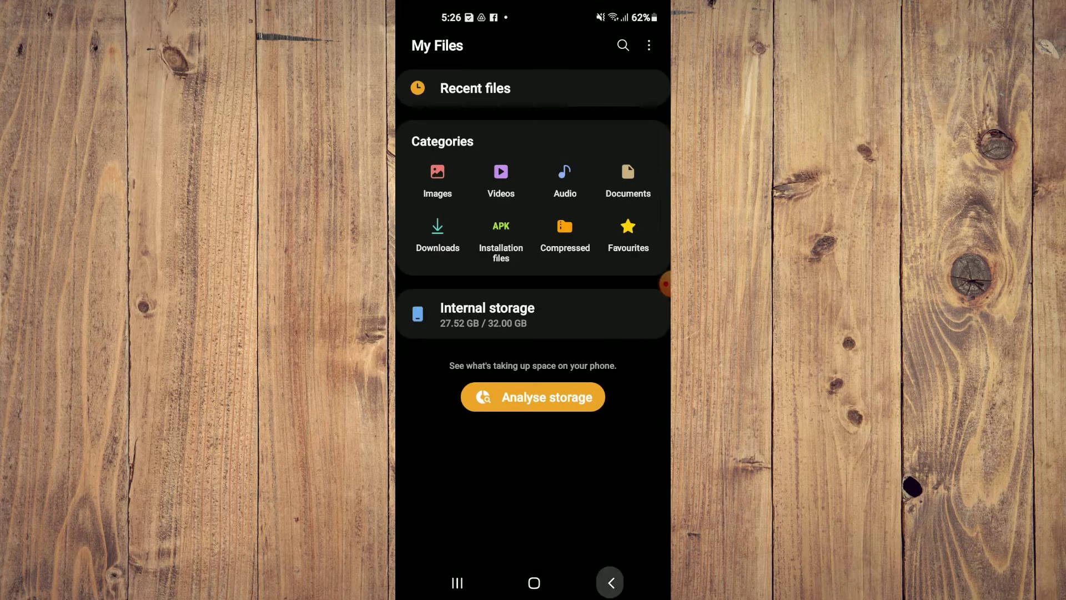
click(610, 584)
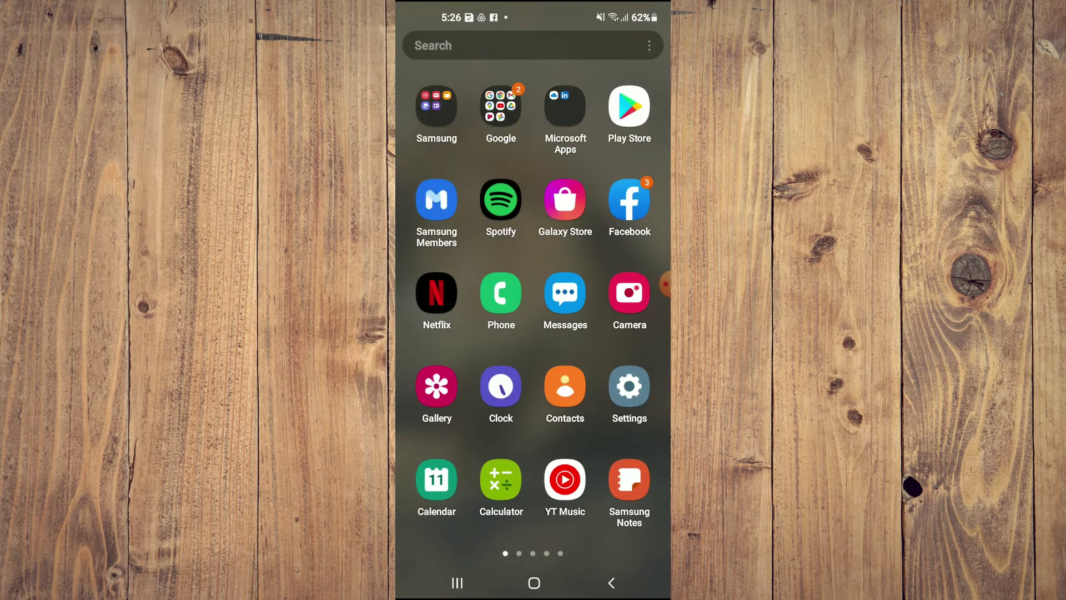
click(501, 106)
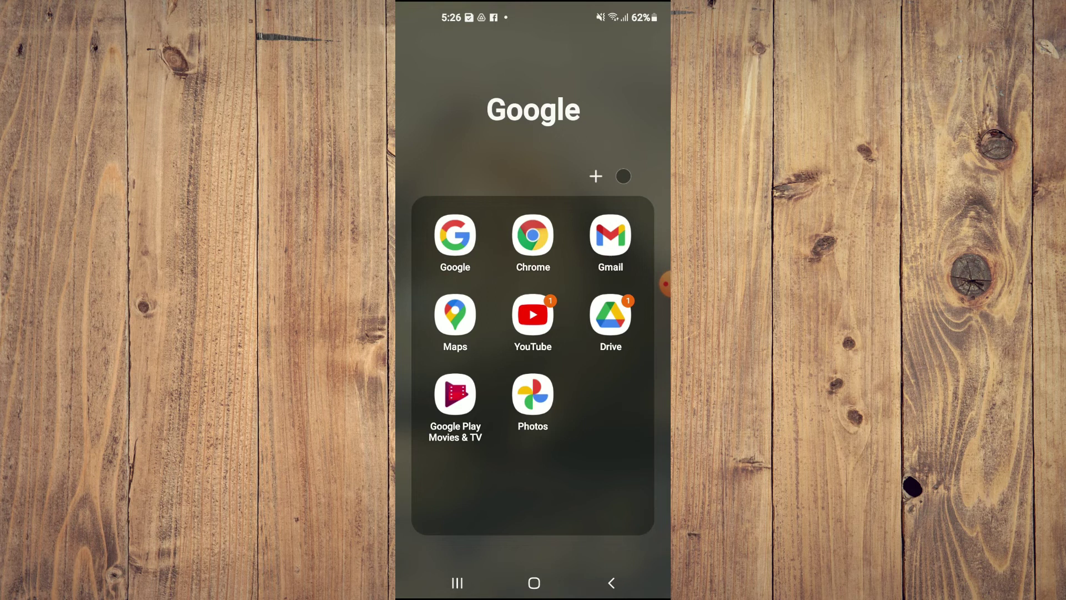
click(611, 316)
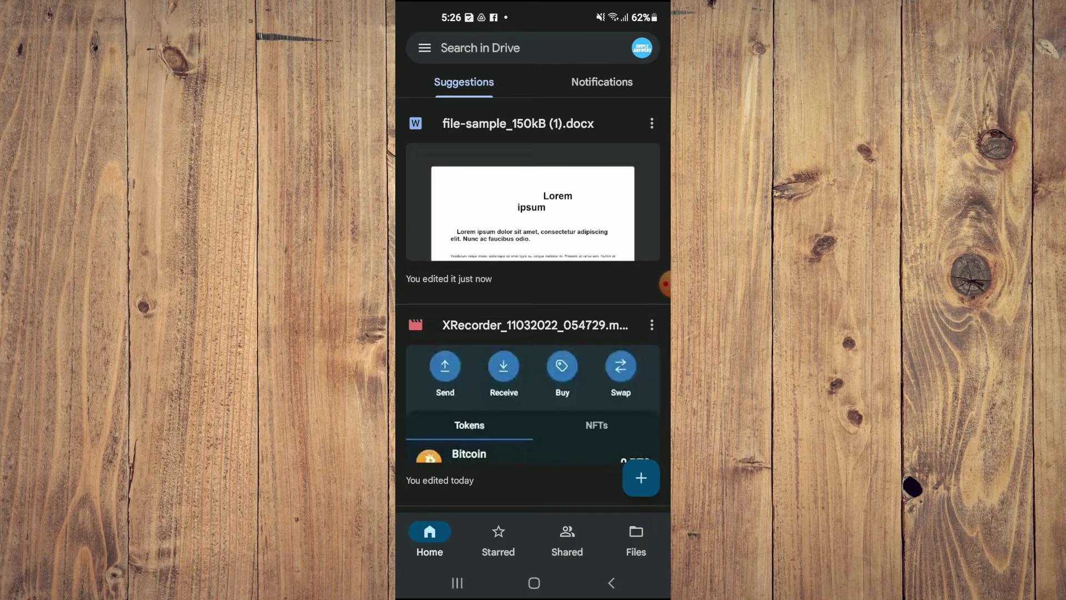
Step: Turn on Make available offline for file-sample_150kB (1).docx
click(652, 124)
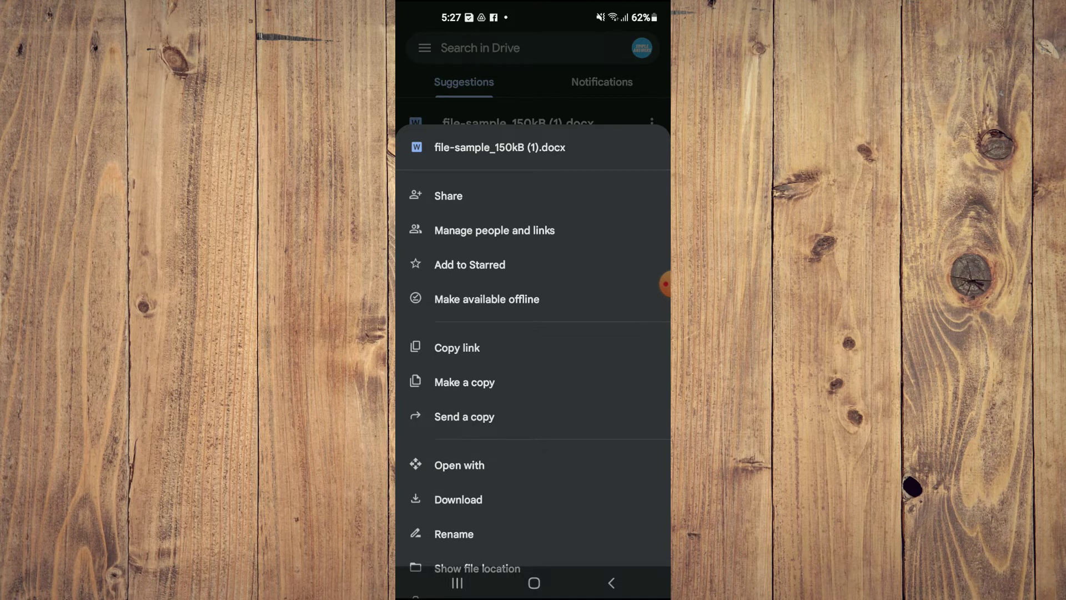
click(487, 299)
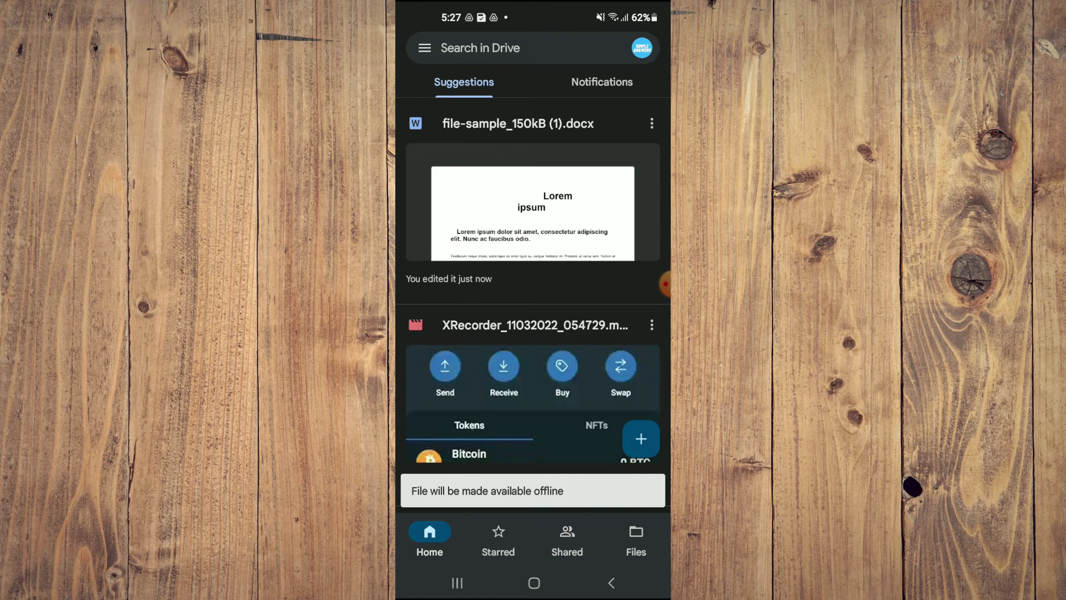
click(651, 123)
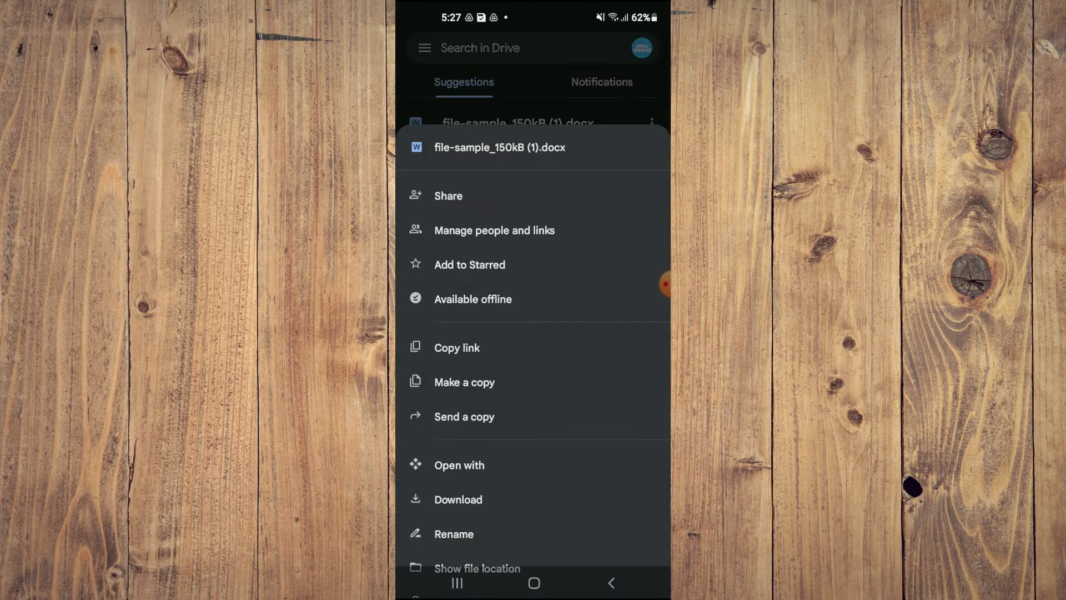
scroll(533, 416, down, 5)
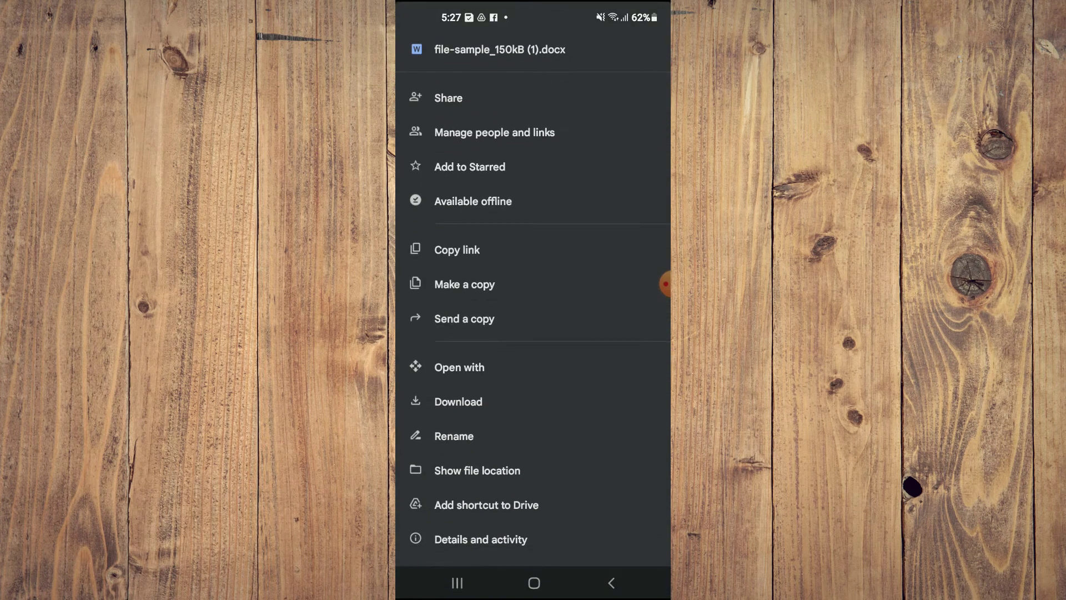
Step: Add file-sample_150kB (1).docx to the Home screen from its menu, then leave Drive
click(481, 403)
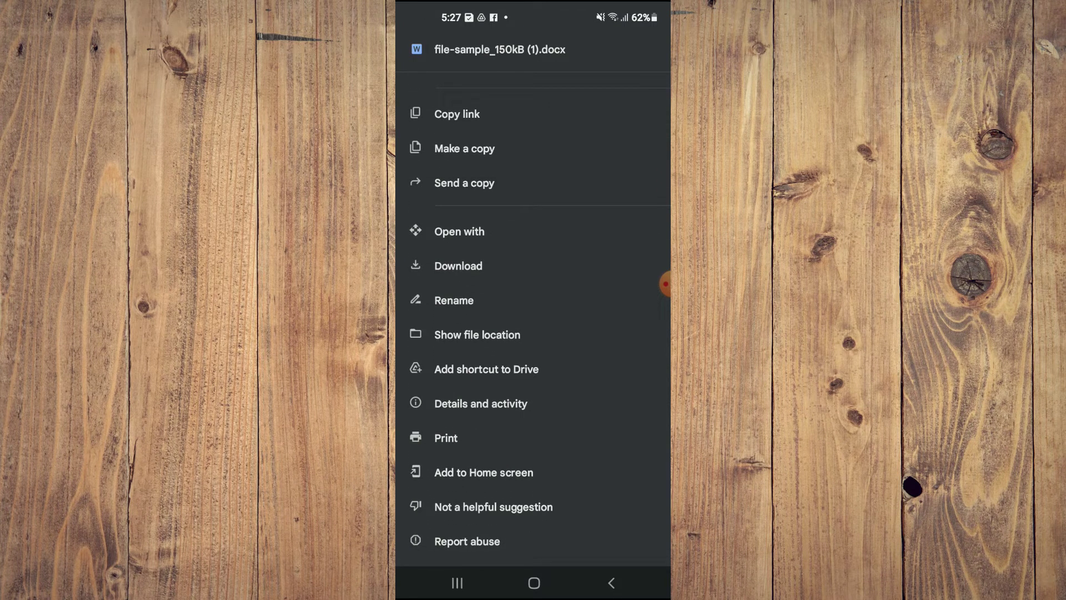
click(484, 473)
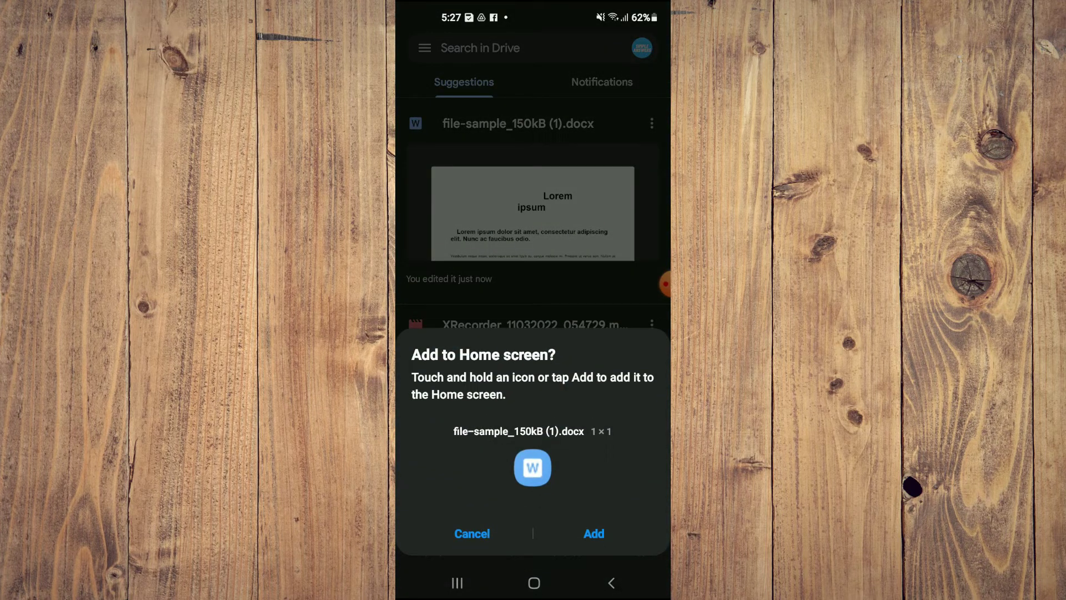
click(595, 533)
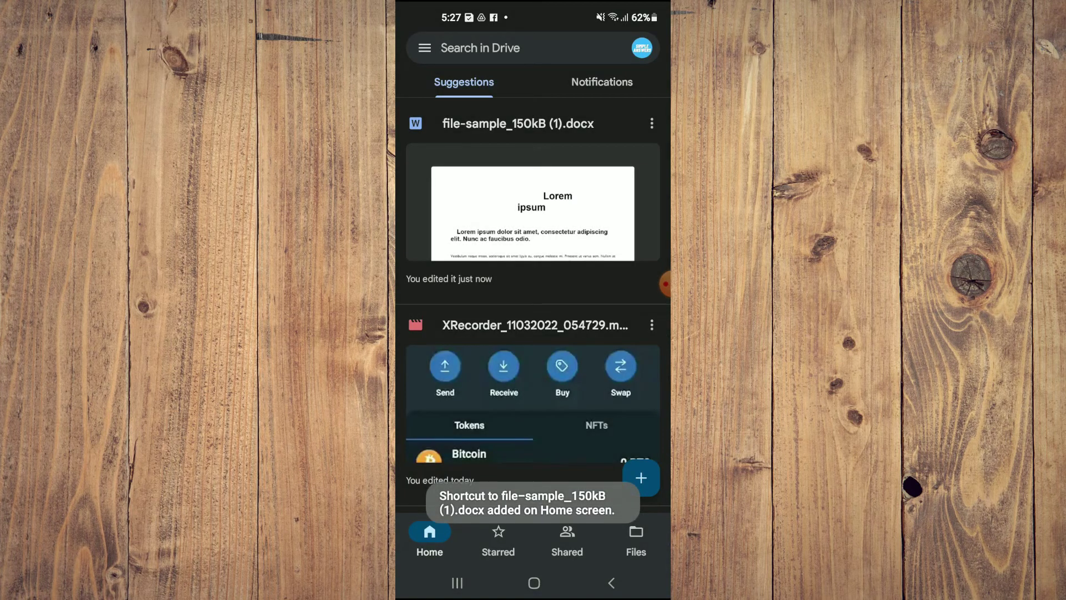
click(611, 582)
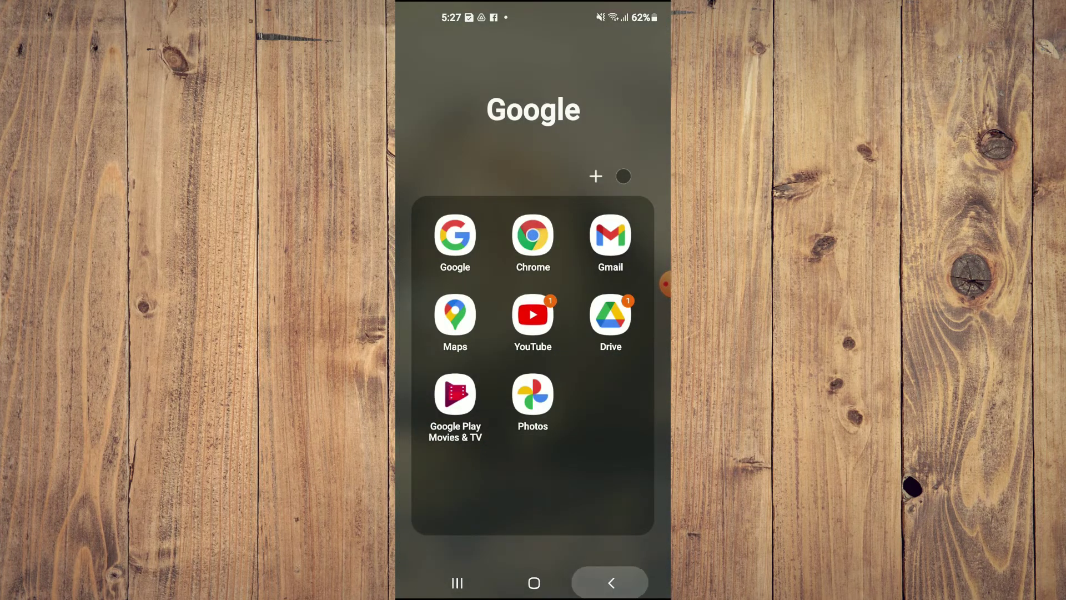
Step: Close the Google folder and app drawer to reveal the docx shortcut
click(611, 583)
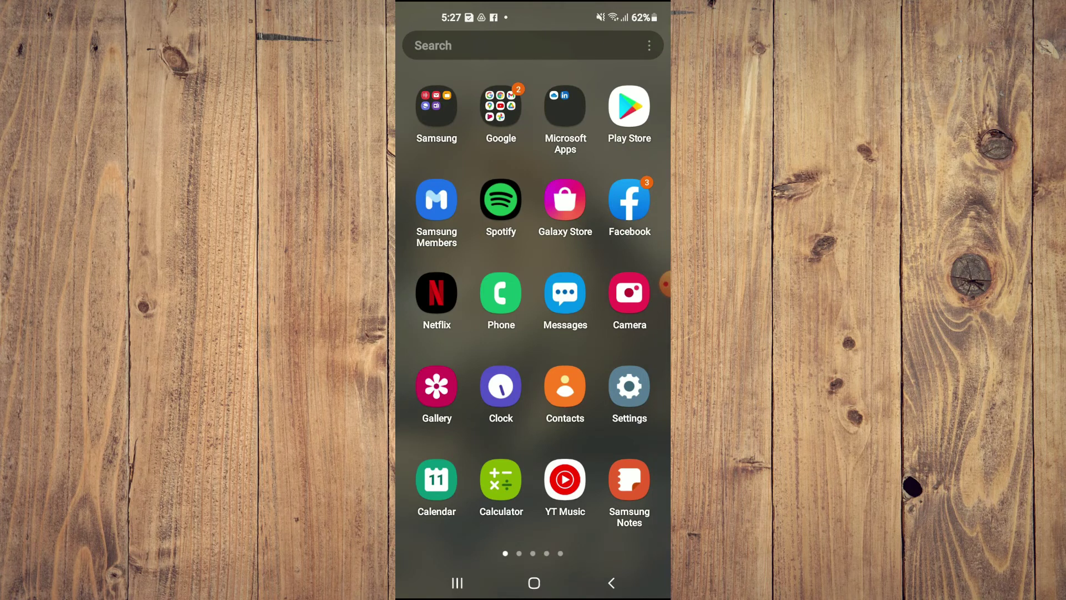
click(610, 582)
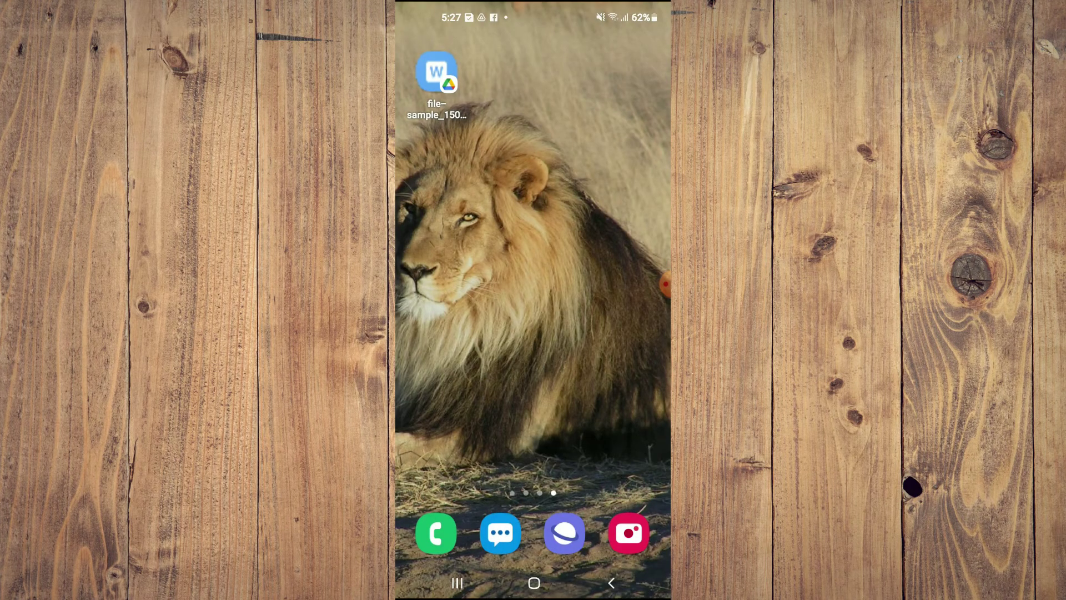